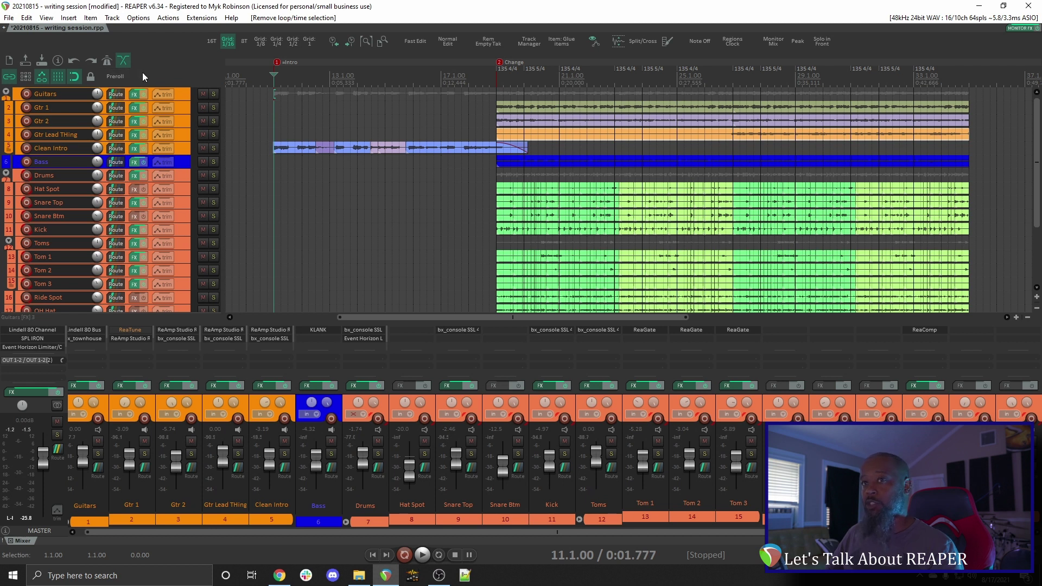
Step: Check the toolbar options, then jump the edit cursor to the Change region at 19.1.00 with Ctrl+Right
right_click(165, 55)
mouse_move(228, 74)
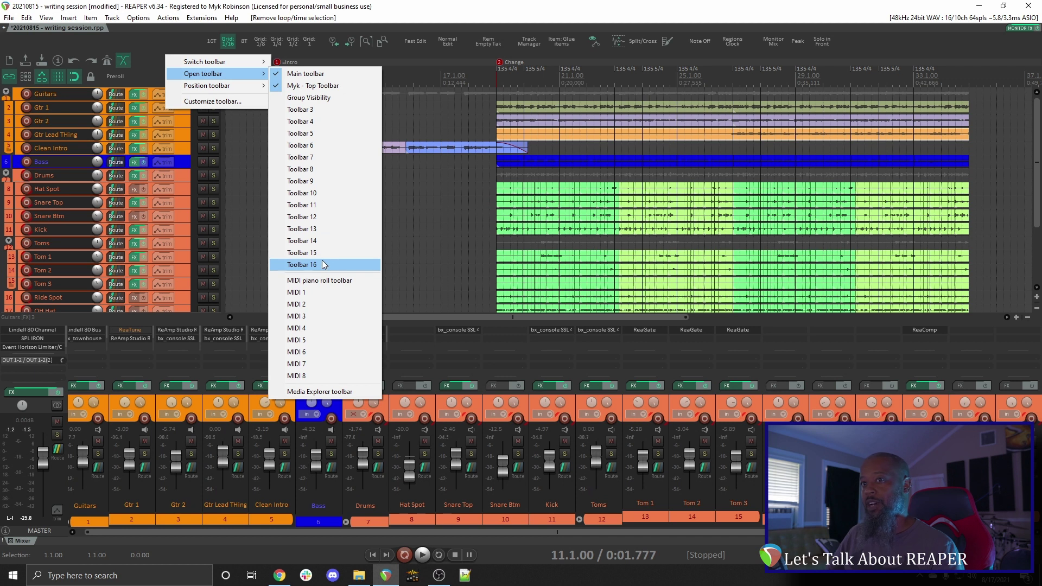
click(197, 48)
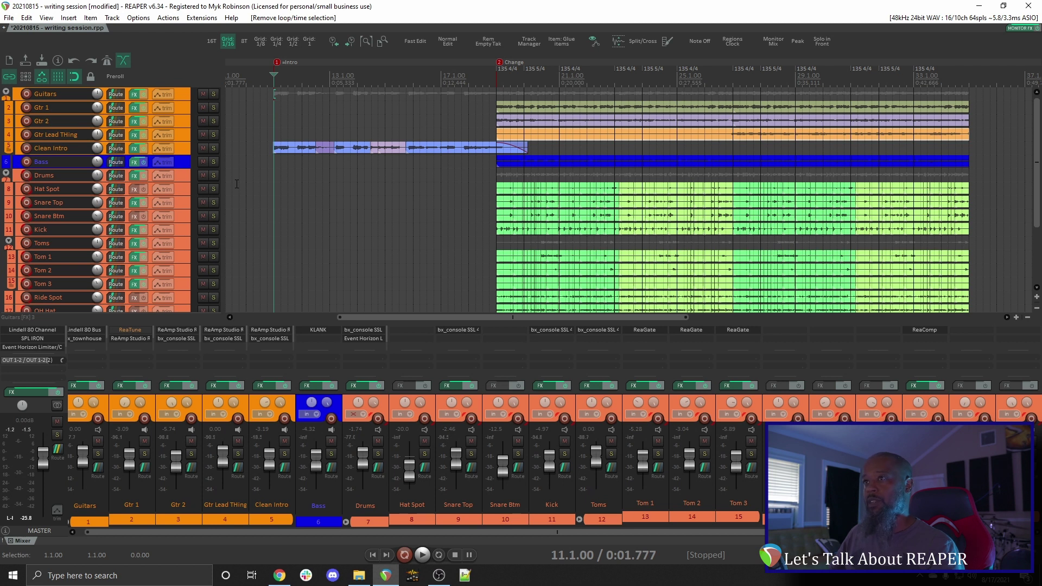
key(ctrl+Right)
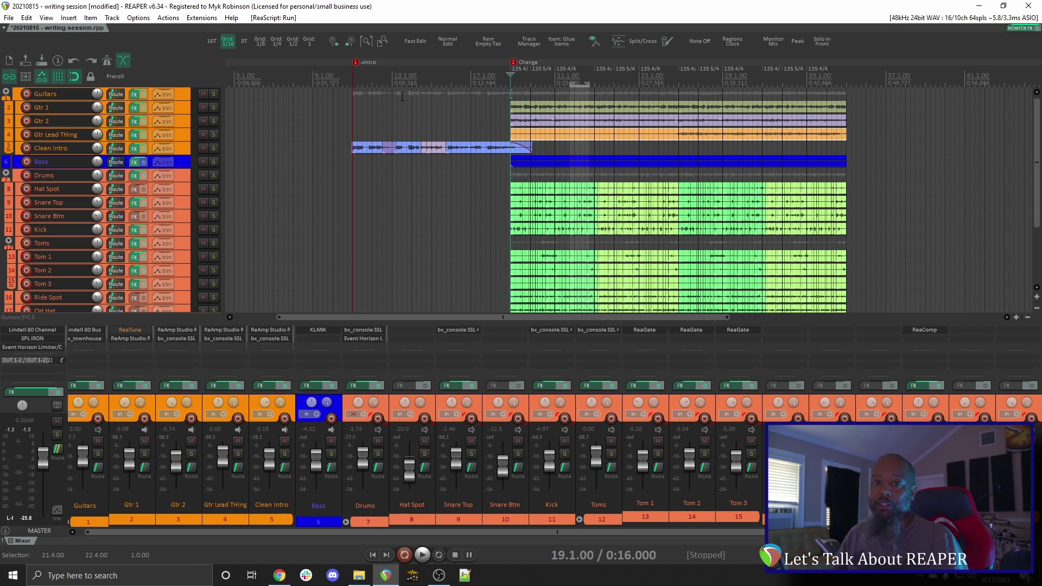
scroll(394, 96, up, 2)
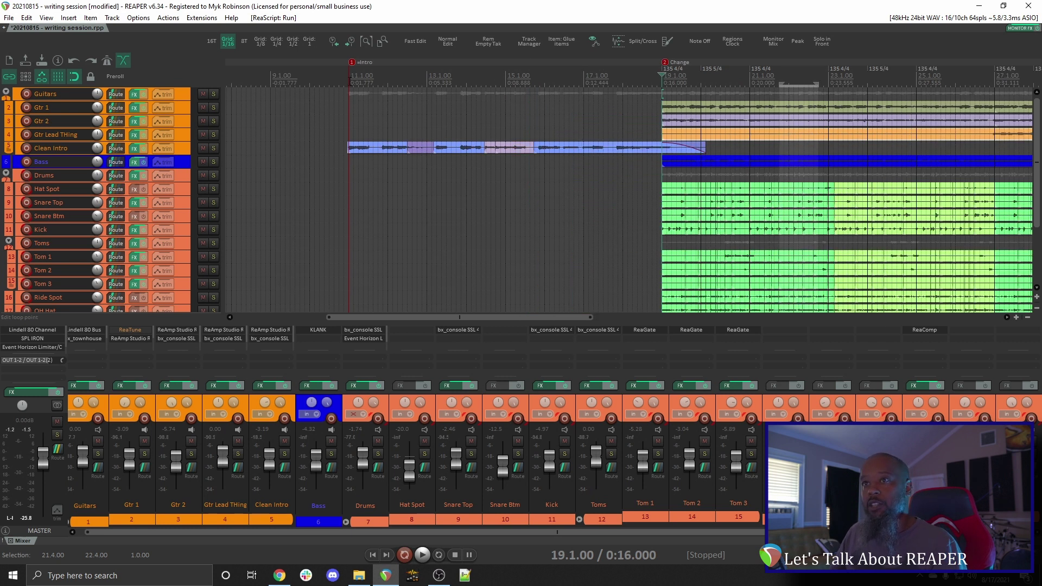
Step: Select bar 11.1 to 12.1, then shift it one bar right and back left with the Lokasenna buttons
drag(350, 77, 387, 78)
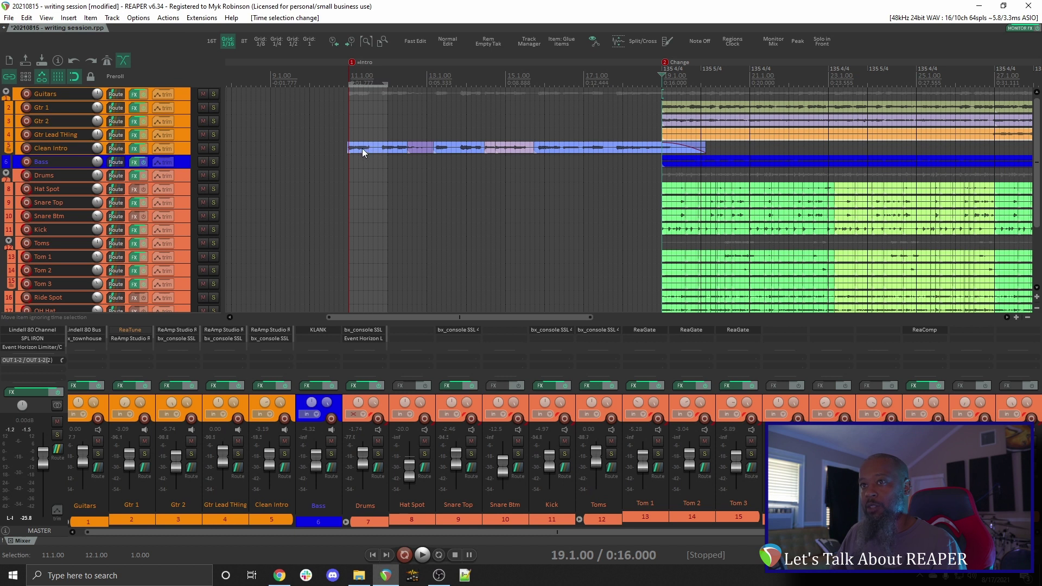
scroll(362, 148, up, 2)
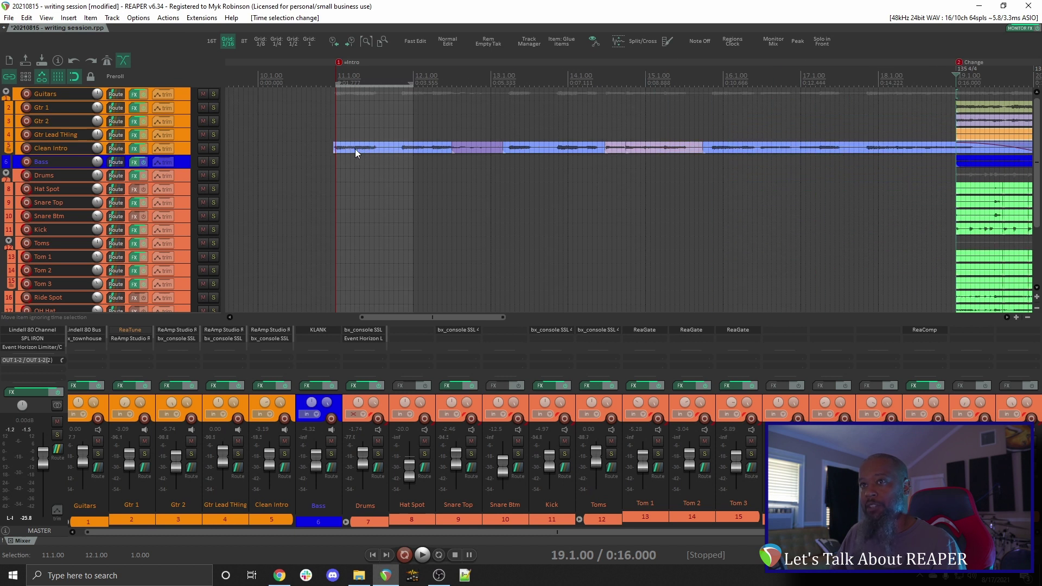
click(352, 42)
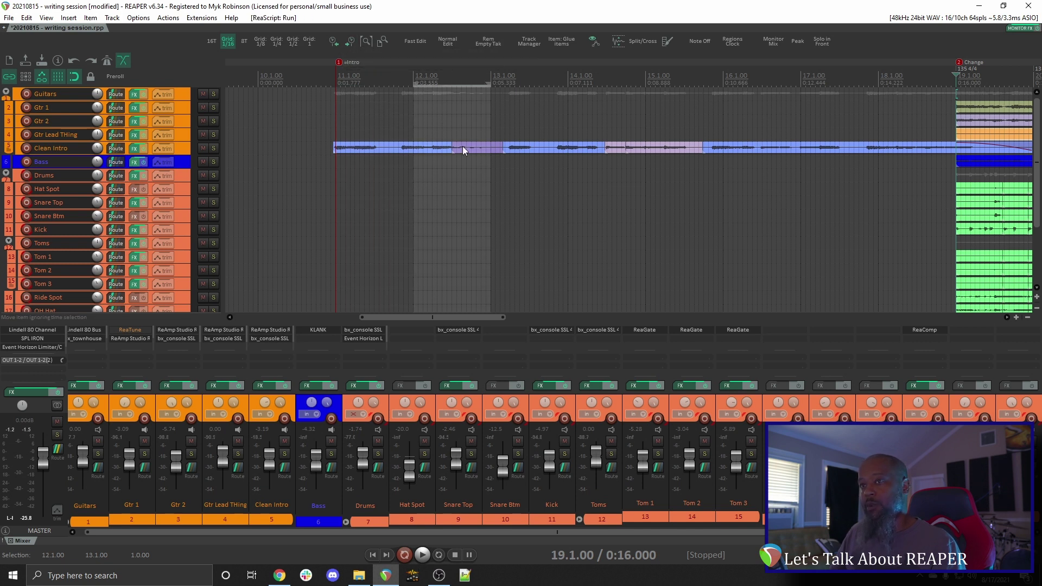
click(333, 49)
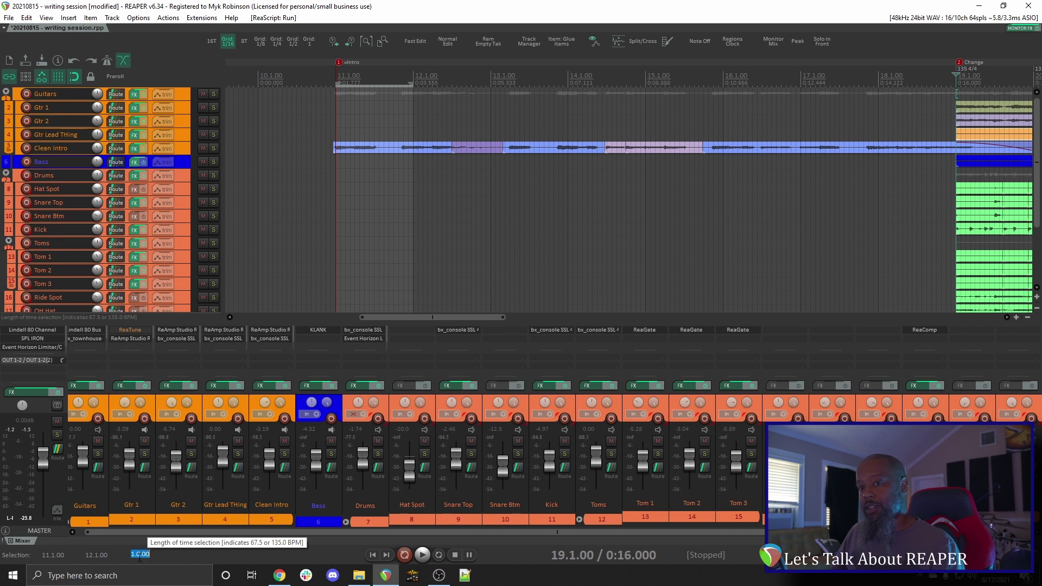
Step: Set a two-bar selection length, shift it right three times, then left twice
text(2)
key(Return)
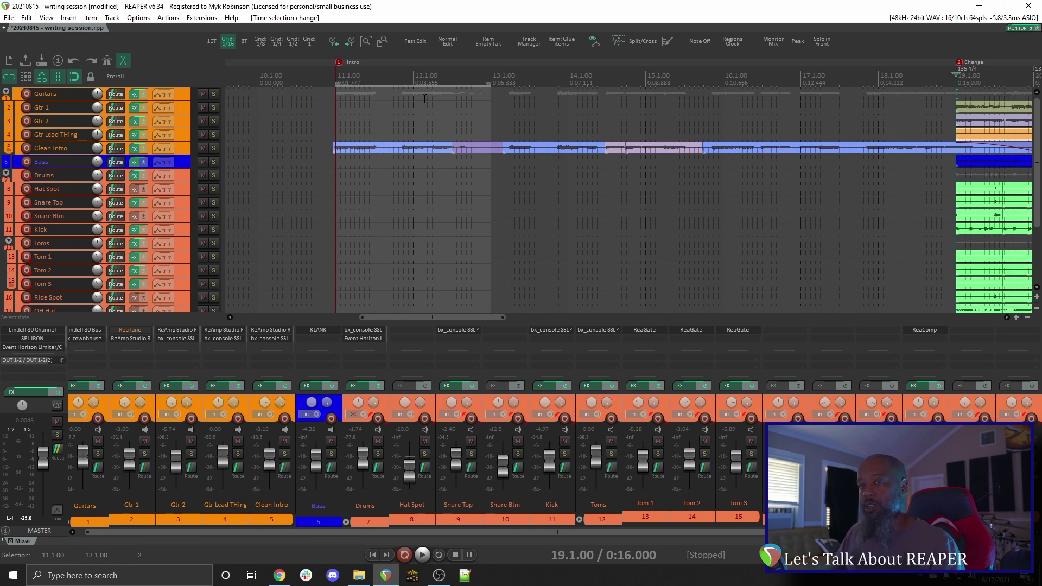
click(350, 41)
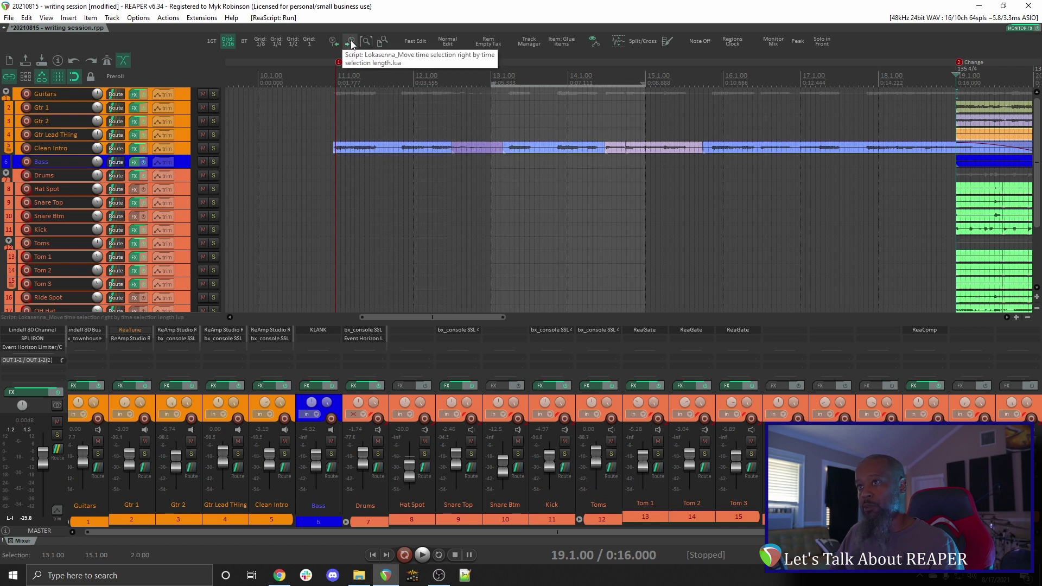
click(351, 41)
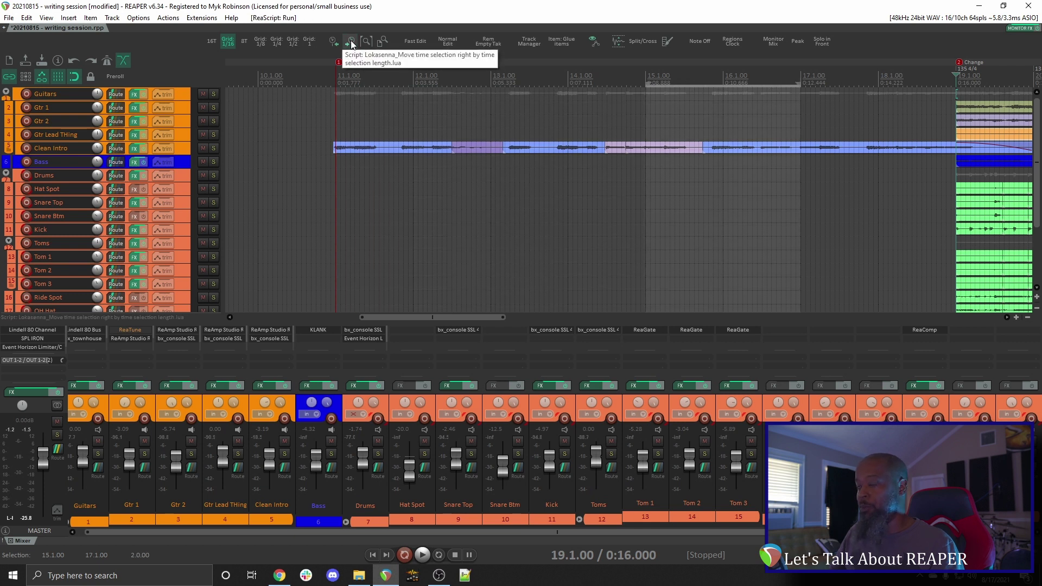
click(351, 43)
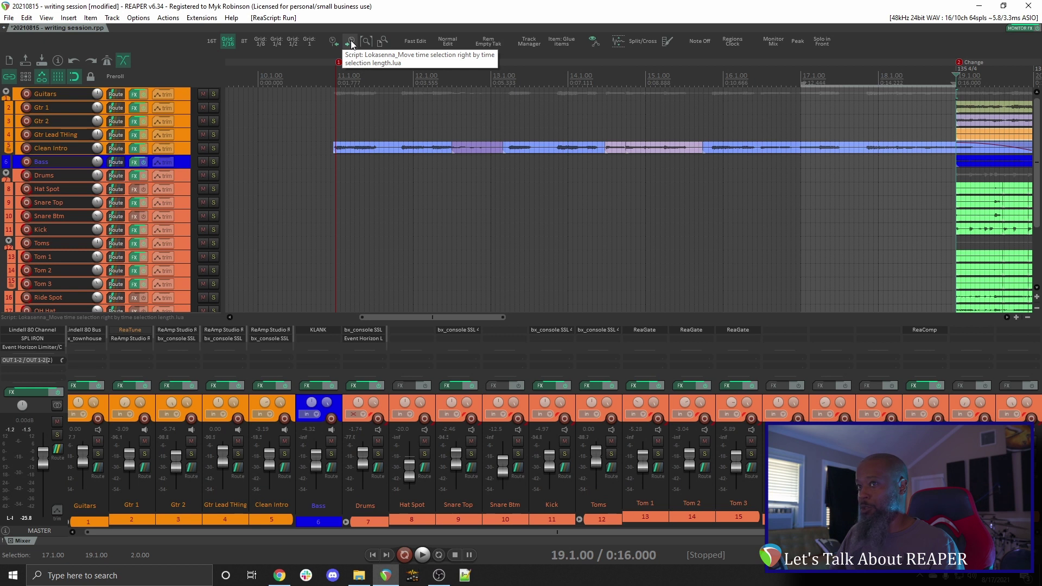
click(335, 41)
click(335, 41)
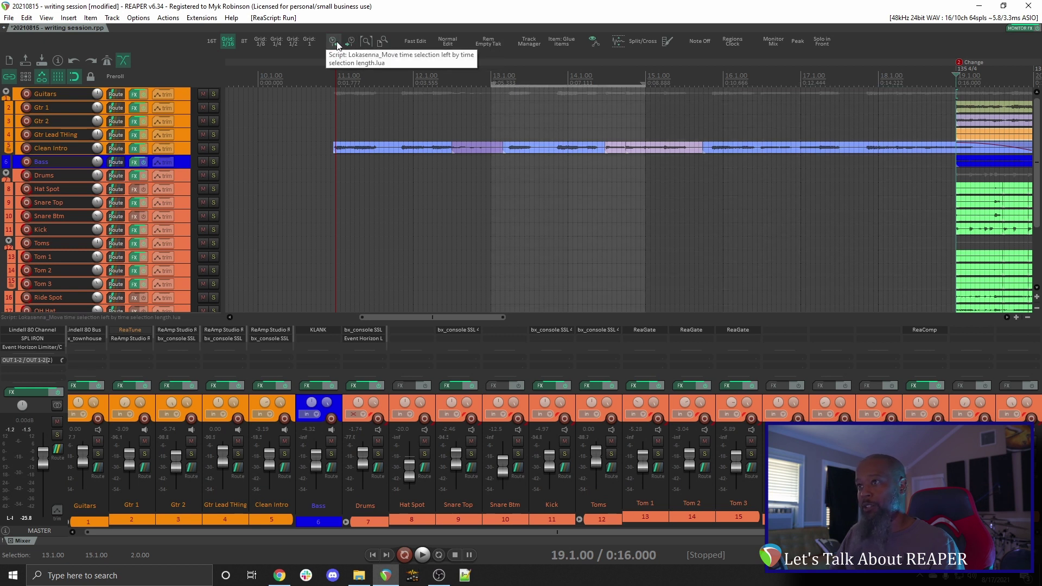
click(335, 42)
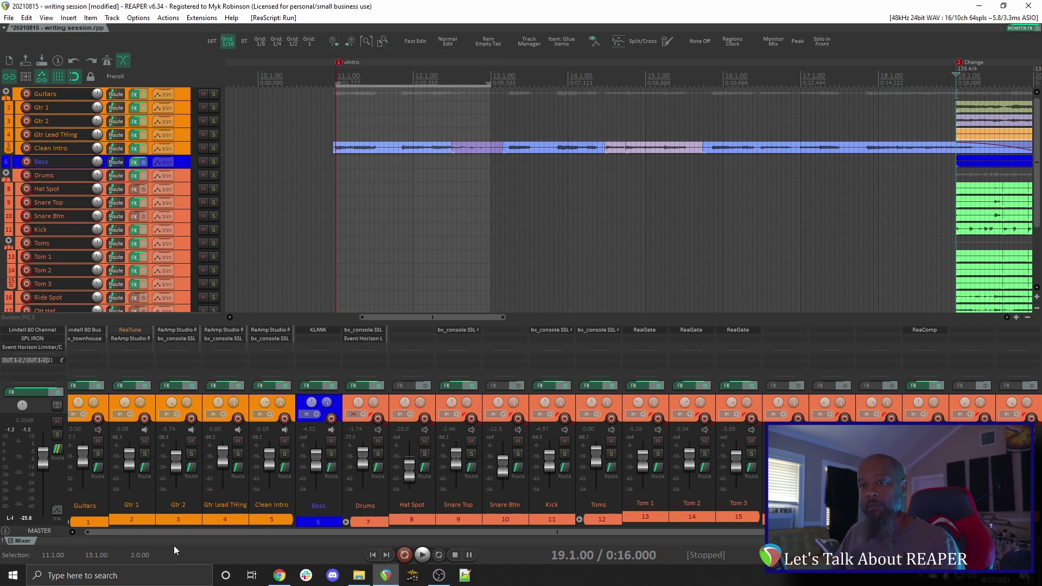
Step: Change the length to three bars and shift it right to span 14.1.00–17.1.00
text(3)
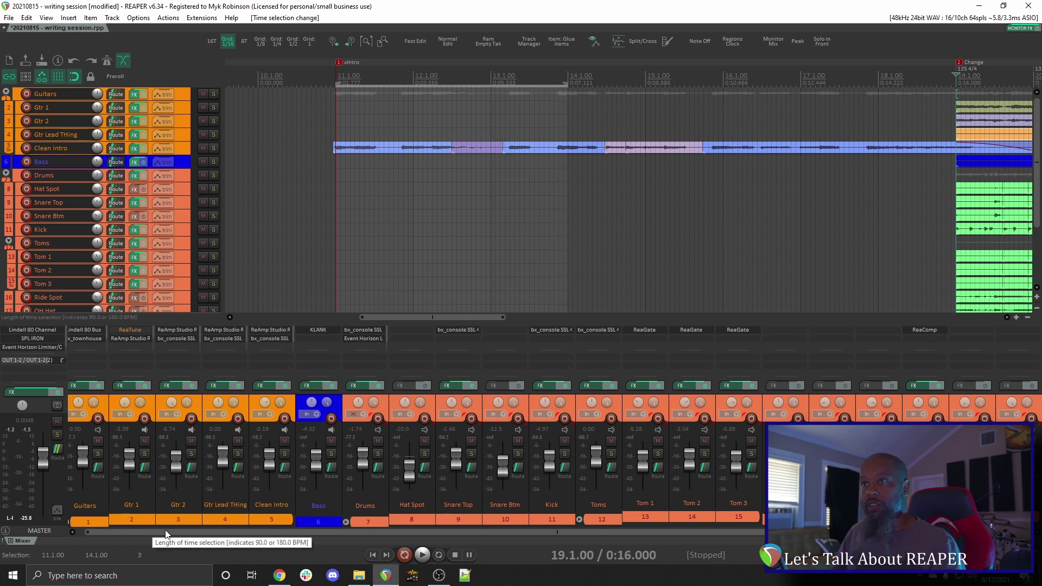
click(349, 44)
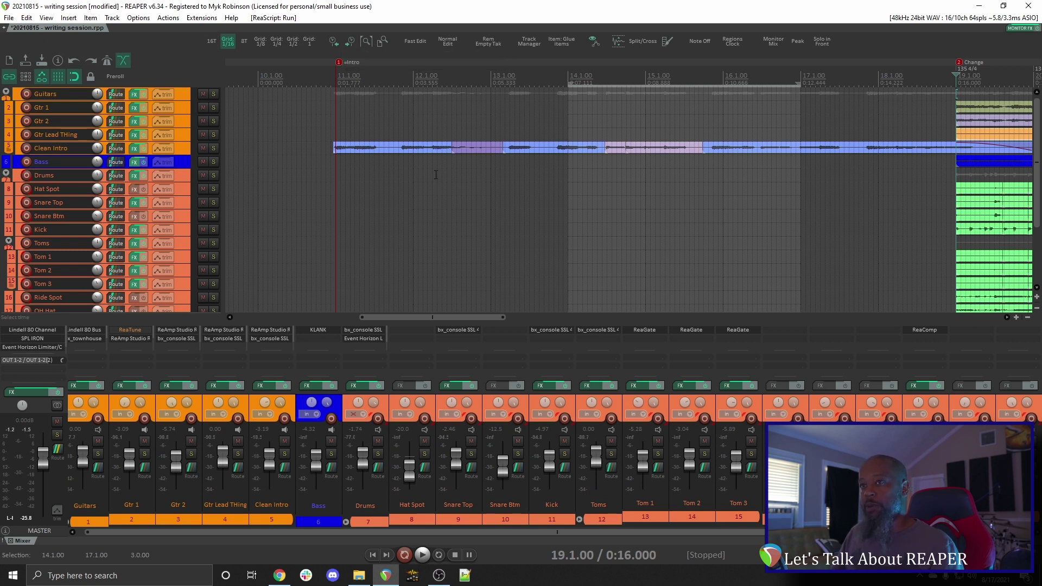
click(202, 18)
Step: Filter the ReaPack package browser for 'lokasenna time selection' to list the move scripts
mouse_move(212, 30)
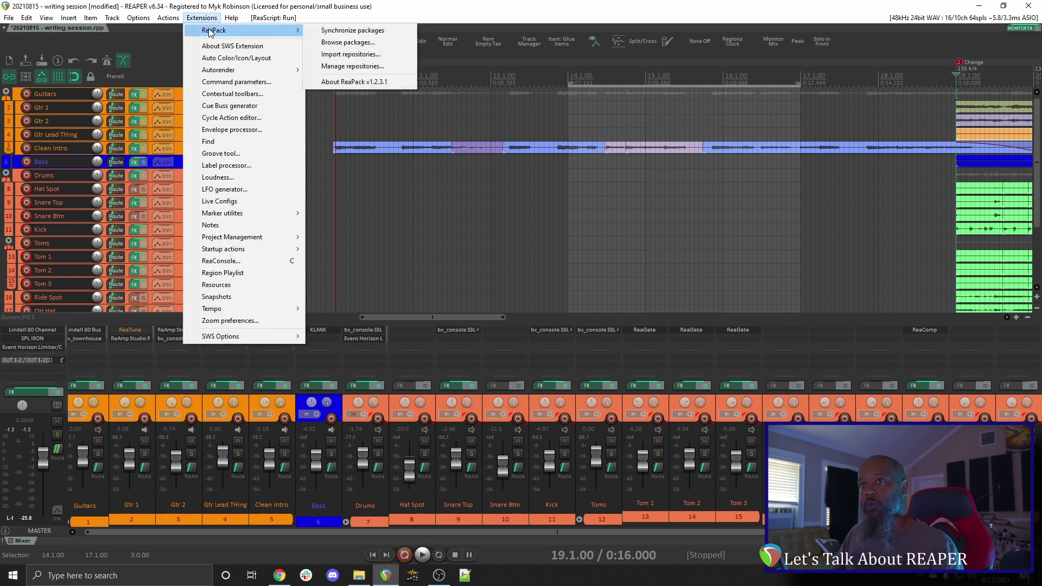
click(353, 42)
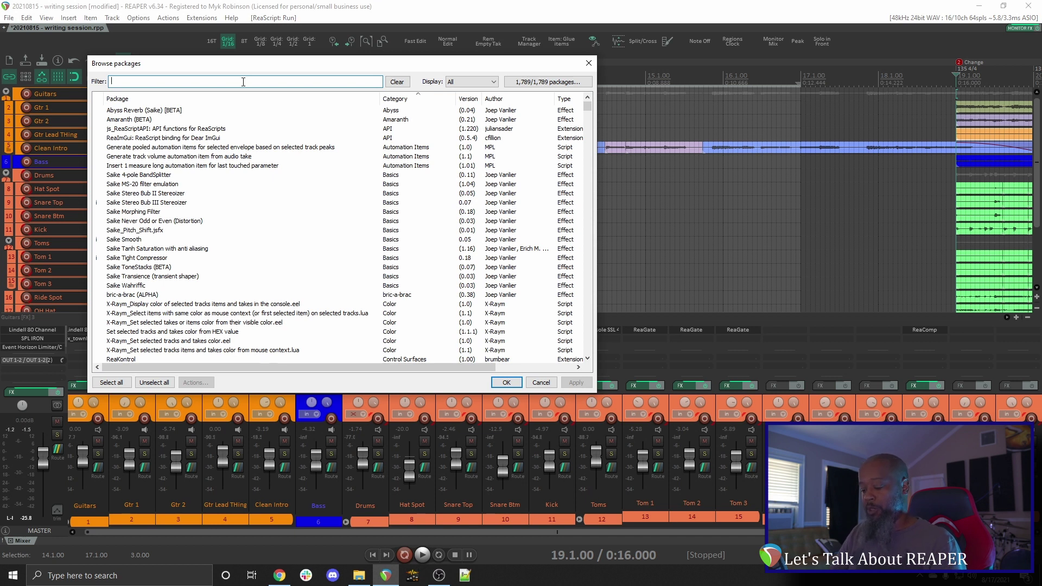
text(lokasenna)
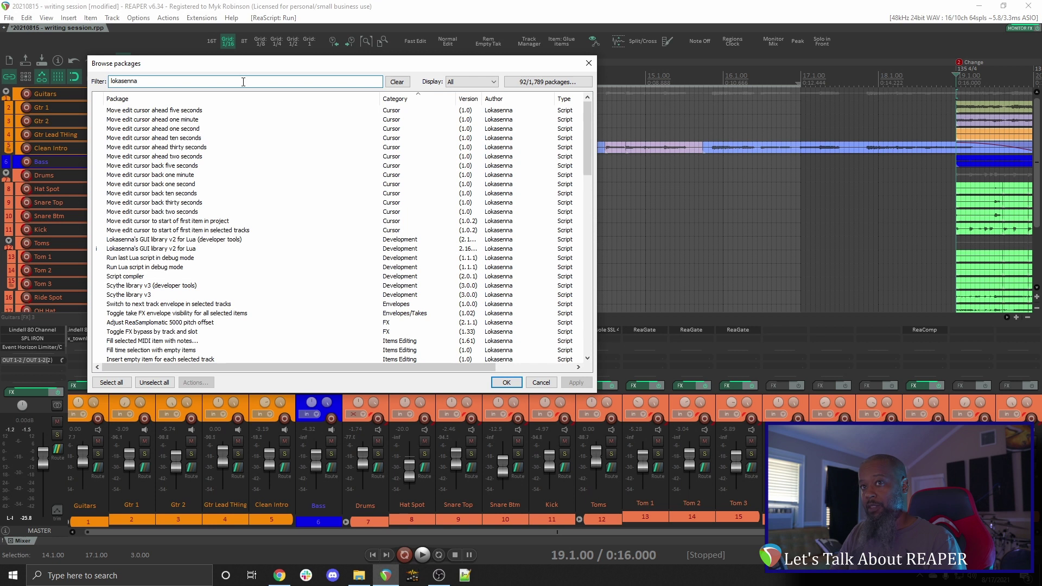
text( time selection)
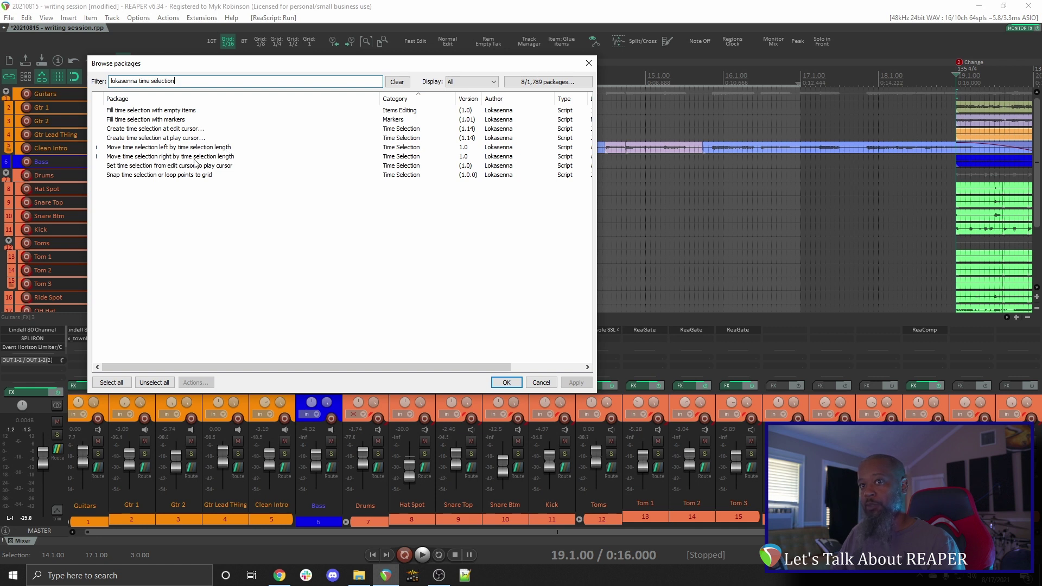
click(588, 63)
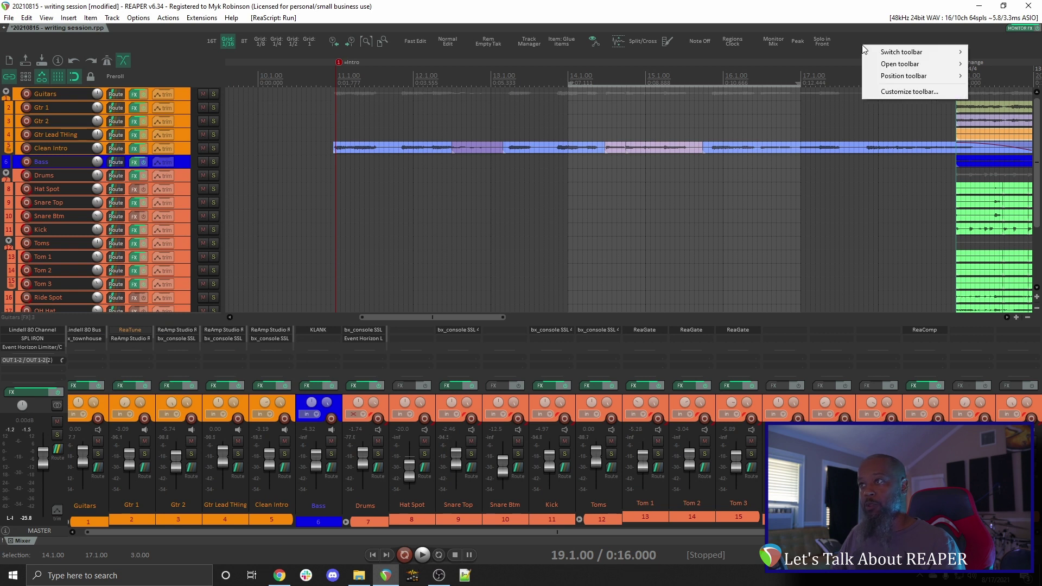
Step: View the Lokasenna move-left and move-right scripts in the toolbar's Add… action list, then close it
click(909, 91)
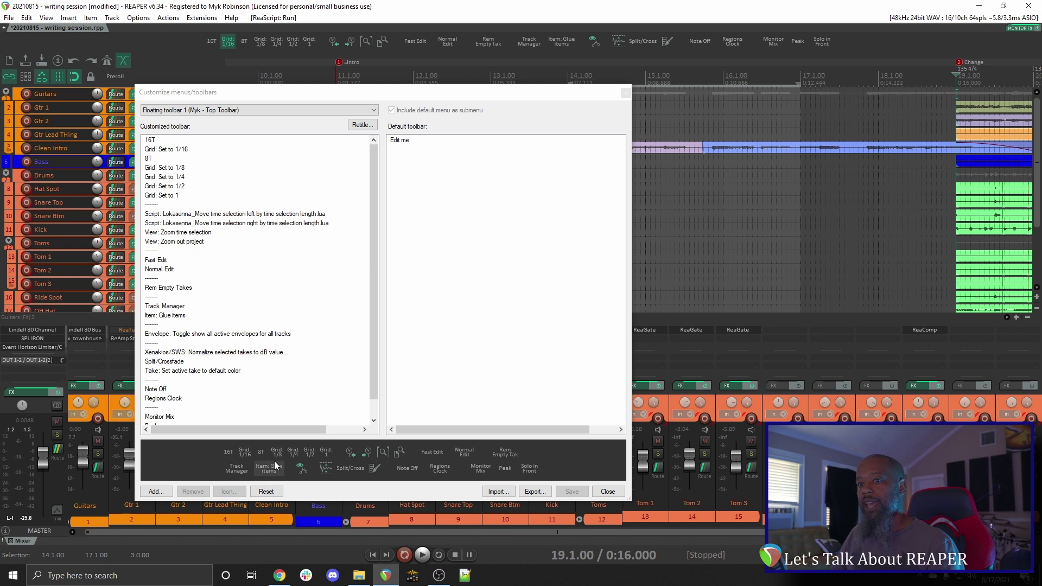
click(156, 492)
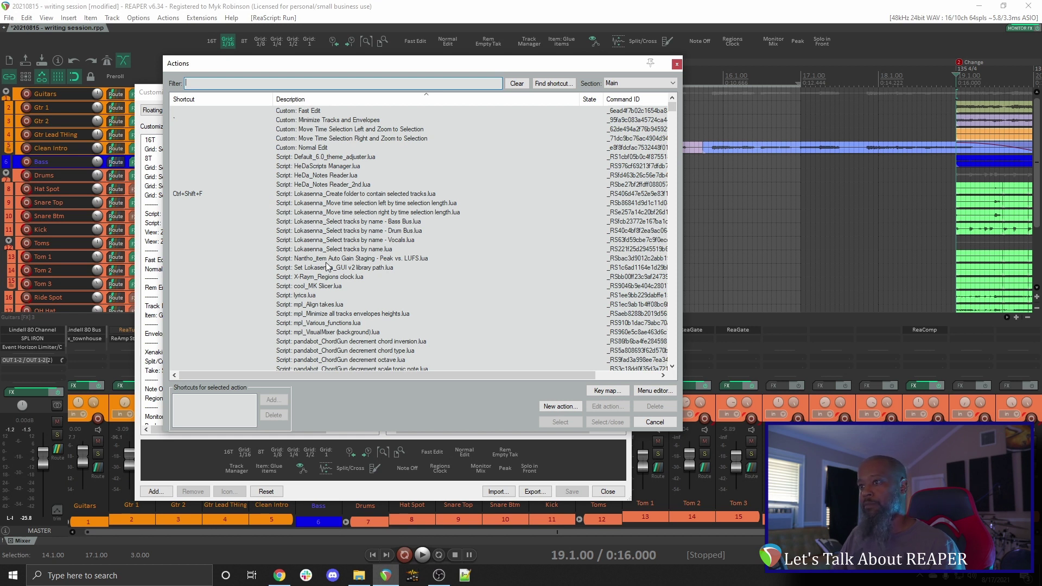
click(676, 64)
Step: Clear the old selection, select bars 11.1.00 to 12.1.00, and zoom the view to it
click(626, 93)
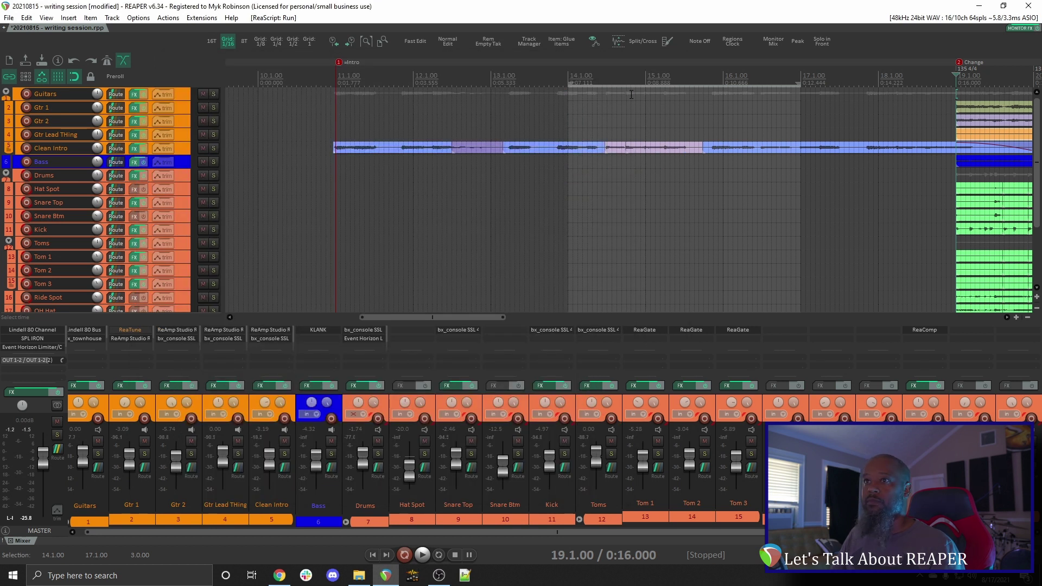
key(Escape)
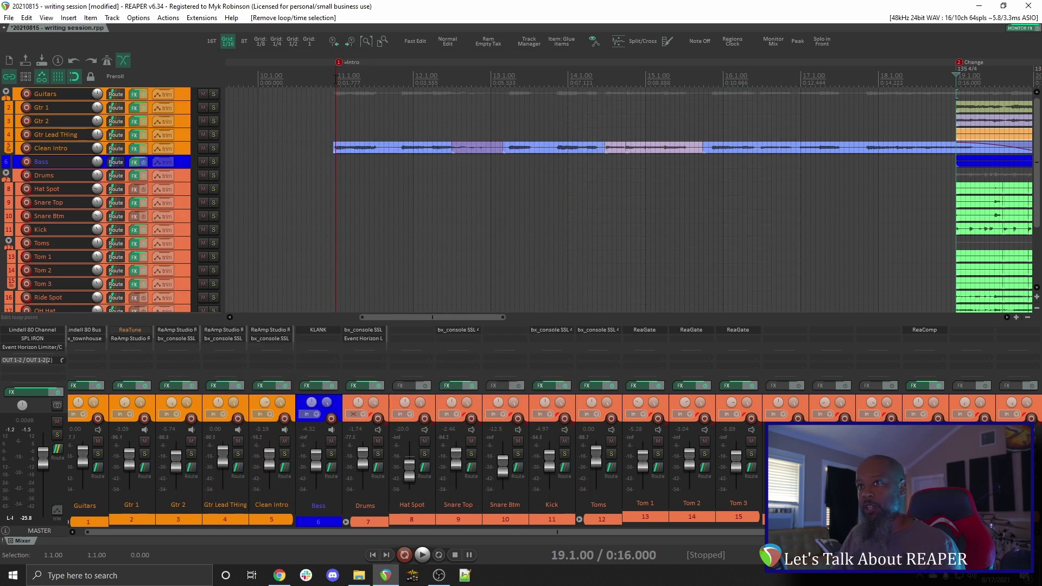
drag(336, 79, 413, 77)
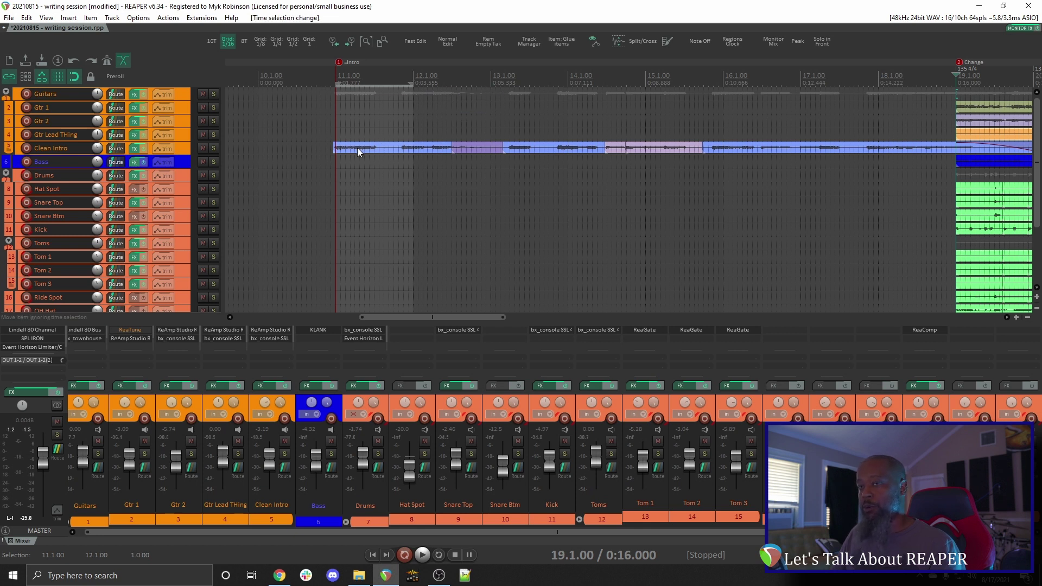
click(366, 43)
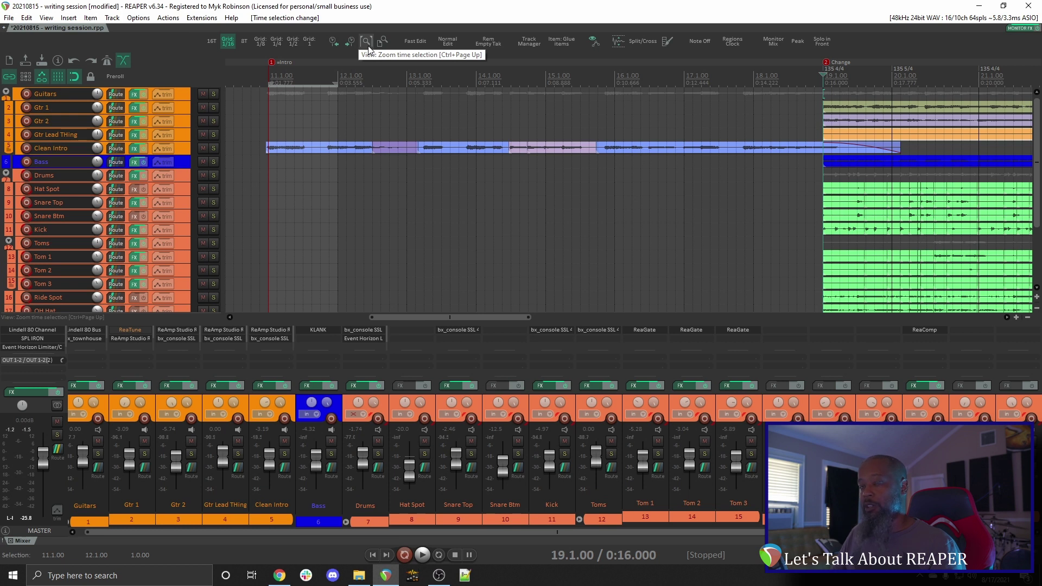
Step: Set the selection length to 4 bars (11.1.00–15.1.00) and zoom the view to fill it
click(367, 43)
scroll(373, 177, down, 4)
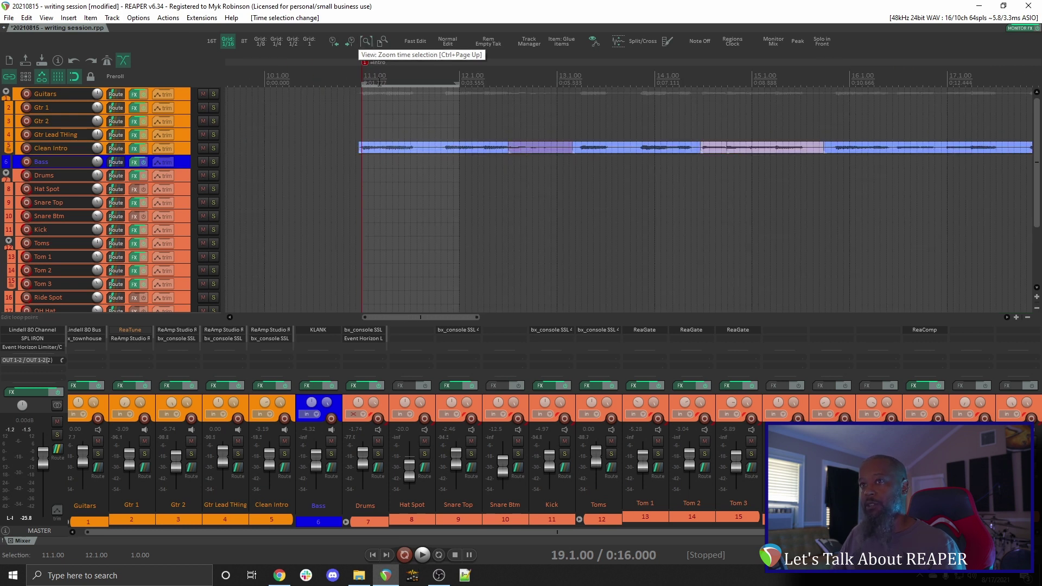
click(140, 554)
text(4)
key(Return)
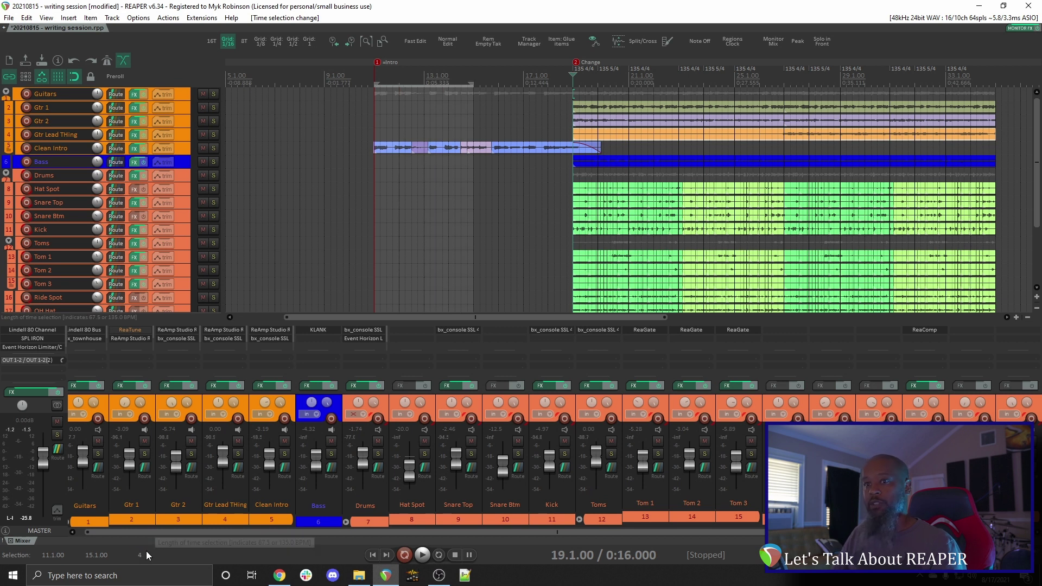
click(365, 43)
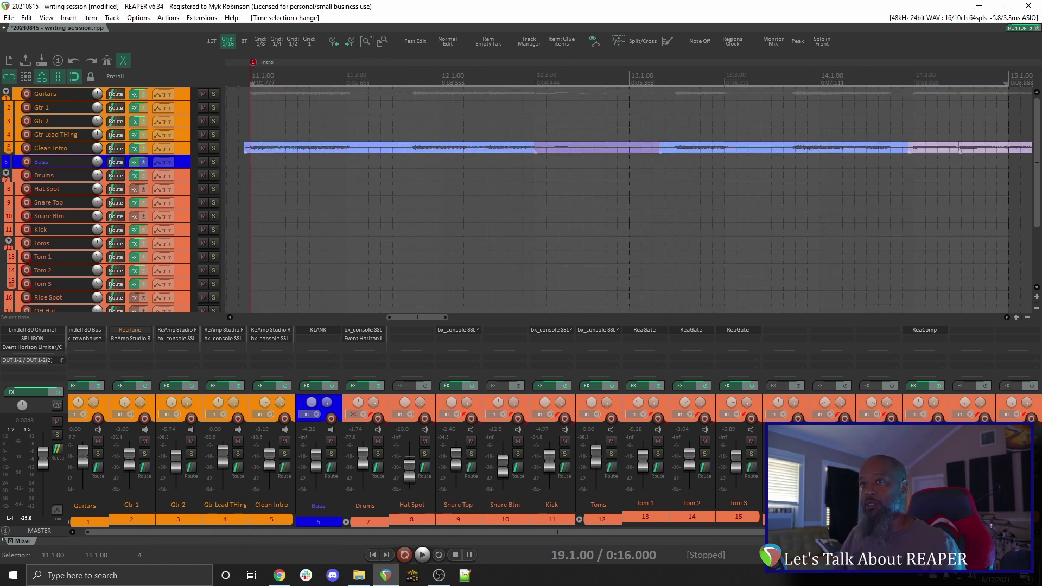